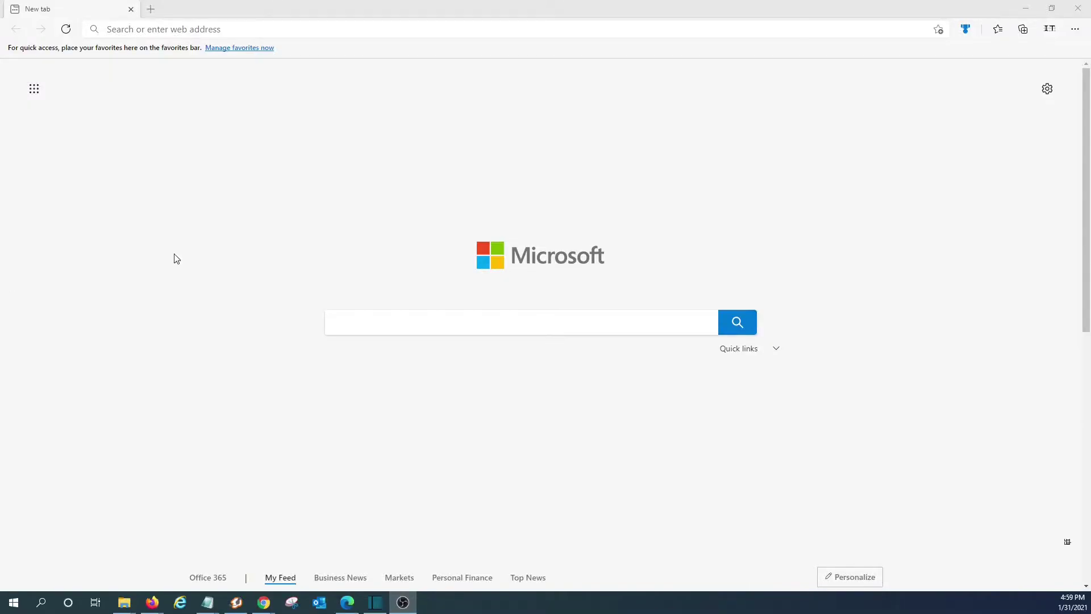
- Sign in at login.microsoftonline.com with the admin account and its saved password
click(245, 27)
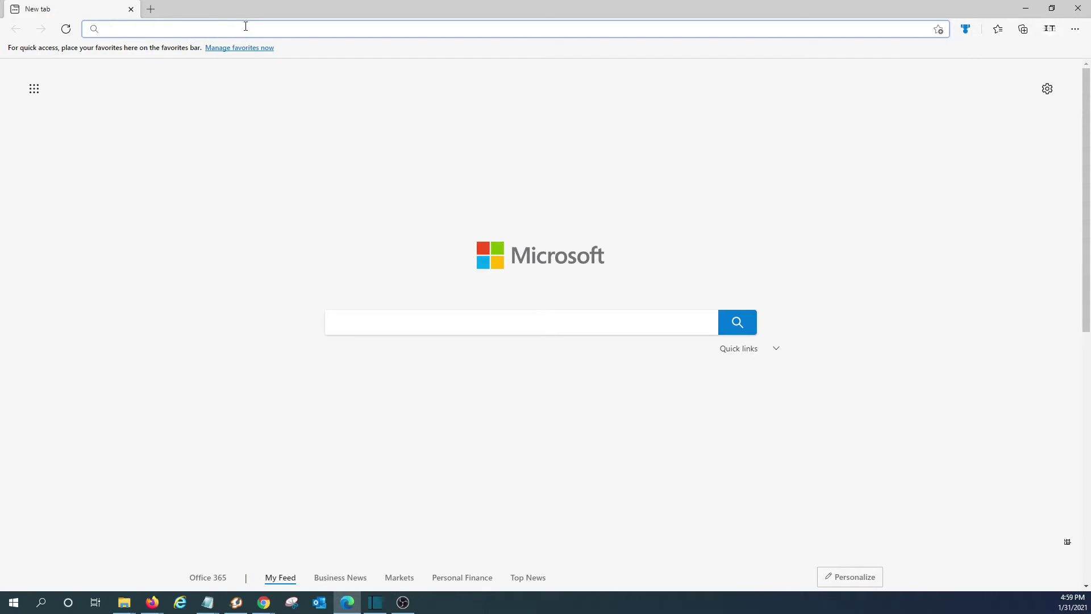
text(login)
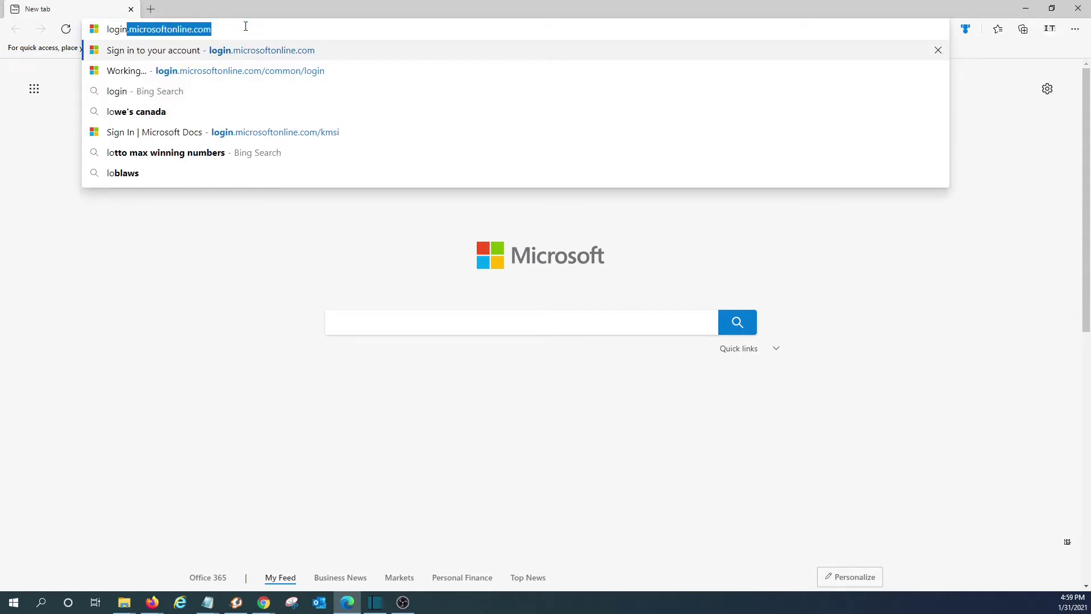
key(End)
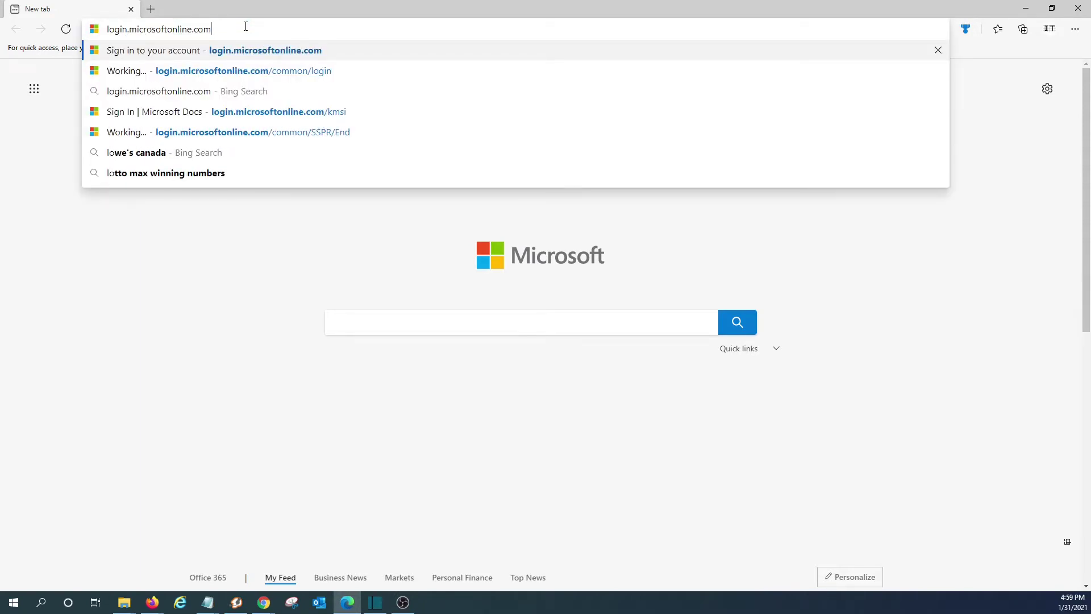
key(Return)
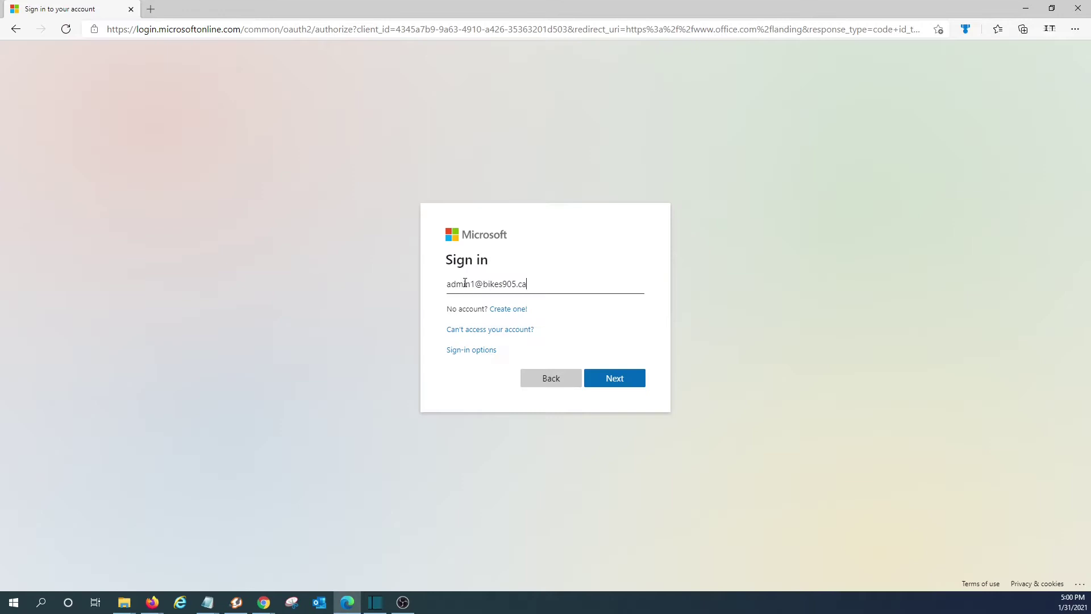
click(614, 383)
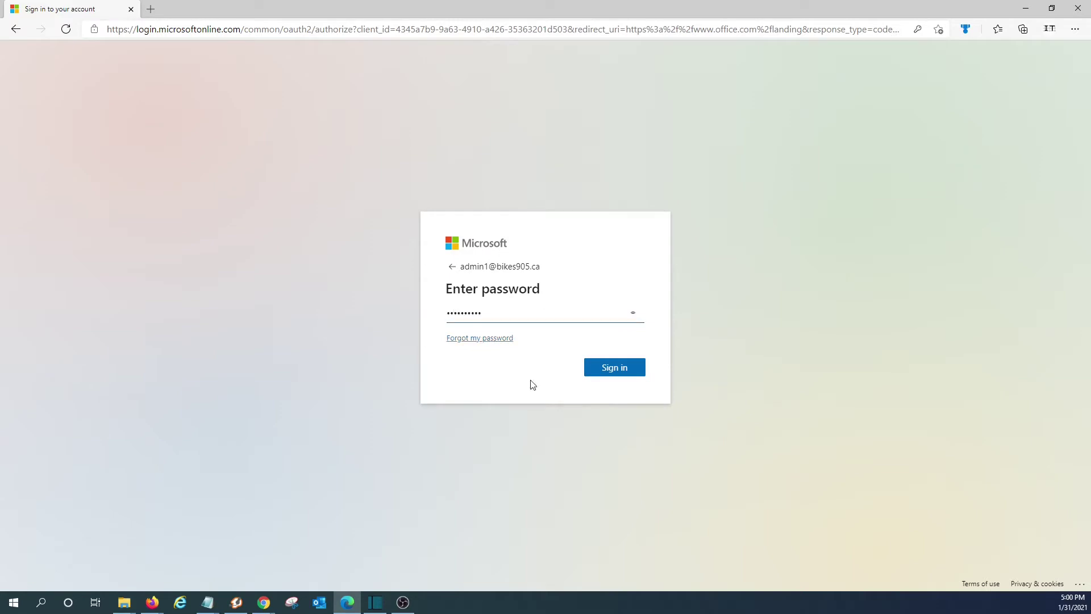
click(600, 368)
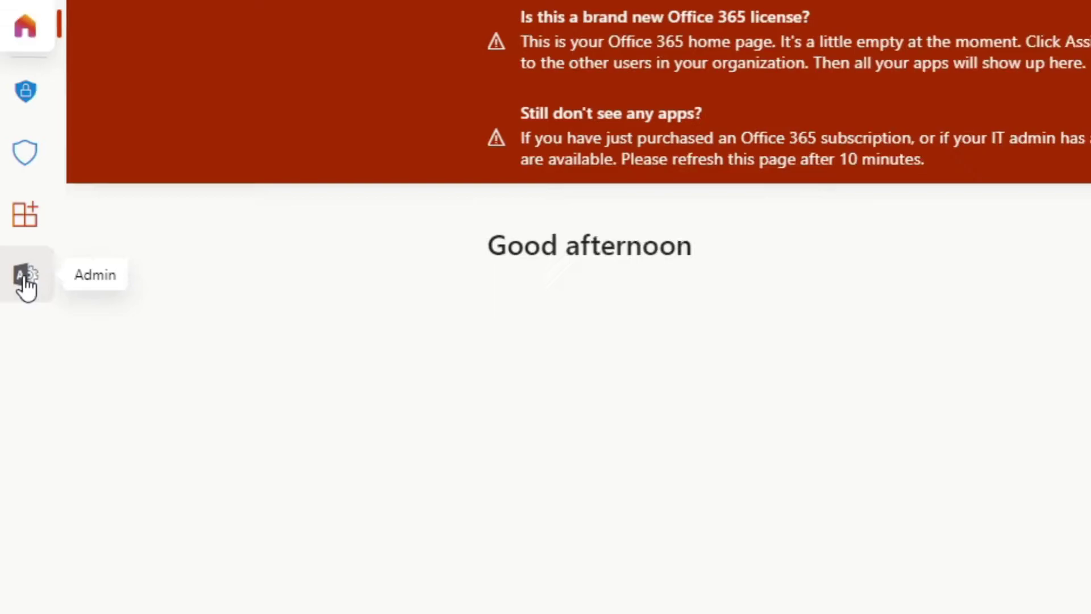
- Open the Admin app and go to Users > Active users
click(28, 299)
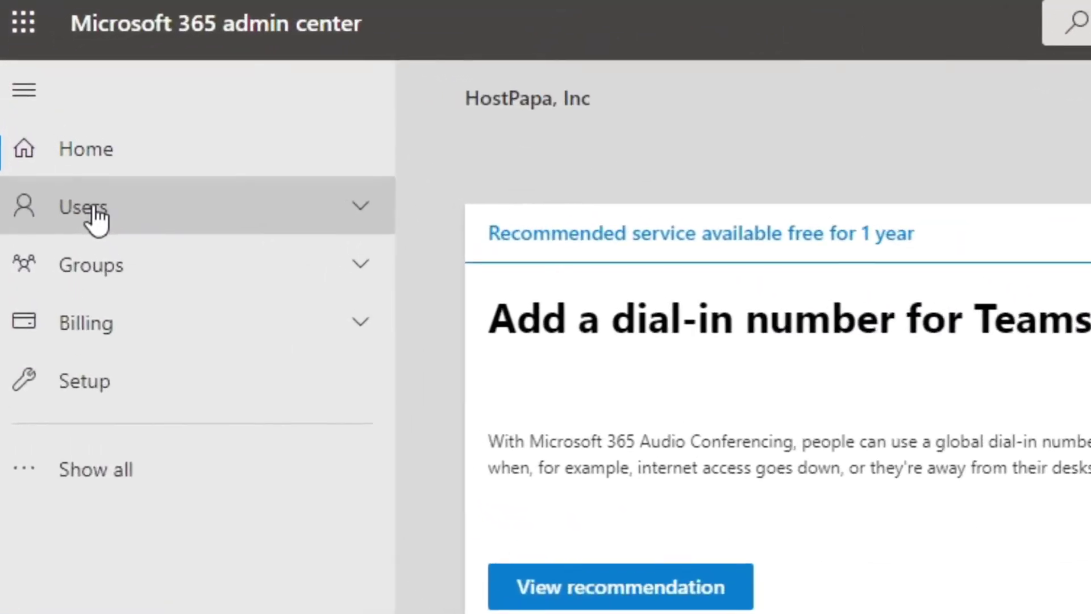
click(57, 152)
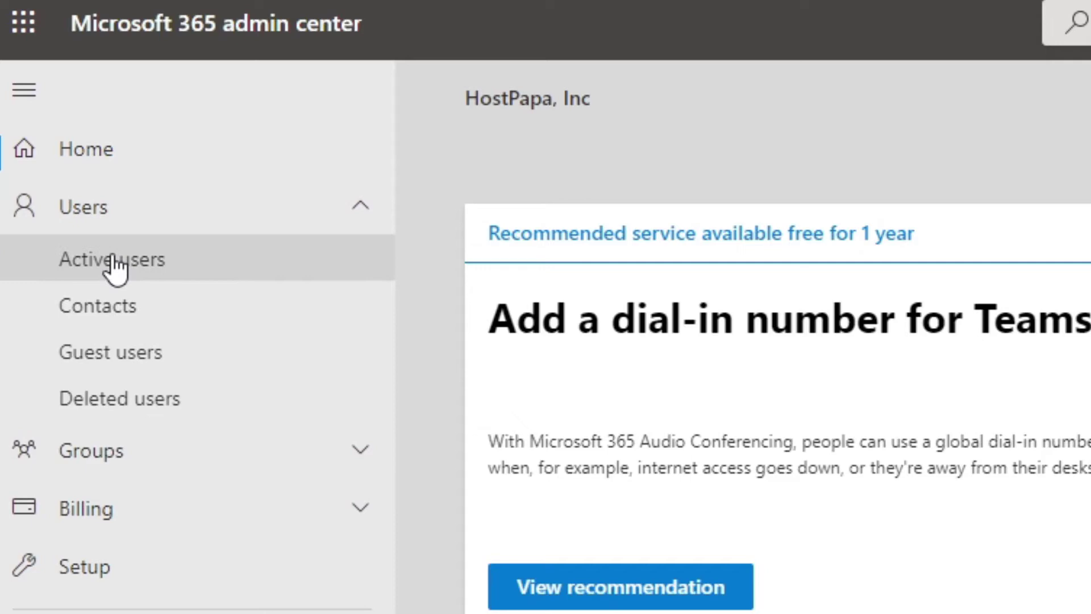
click(112, 261)
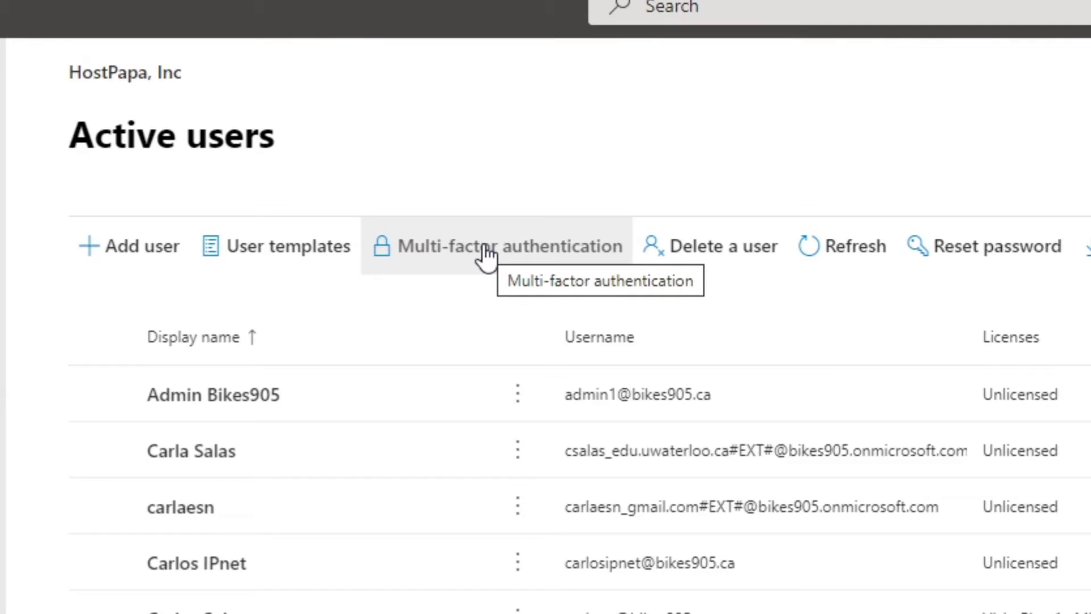
- Open the Multi-factor authentication page, select a user to view quick steps, then return to Active users
click(487, 250)
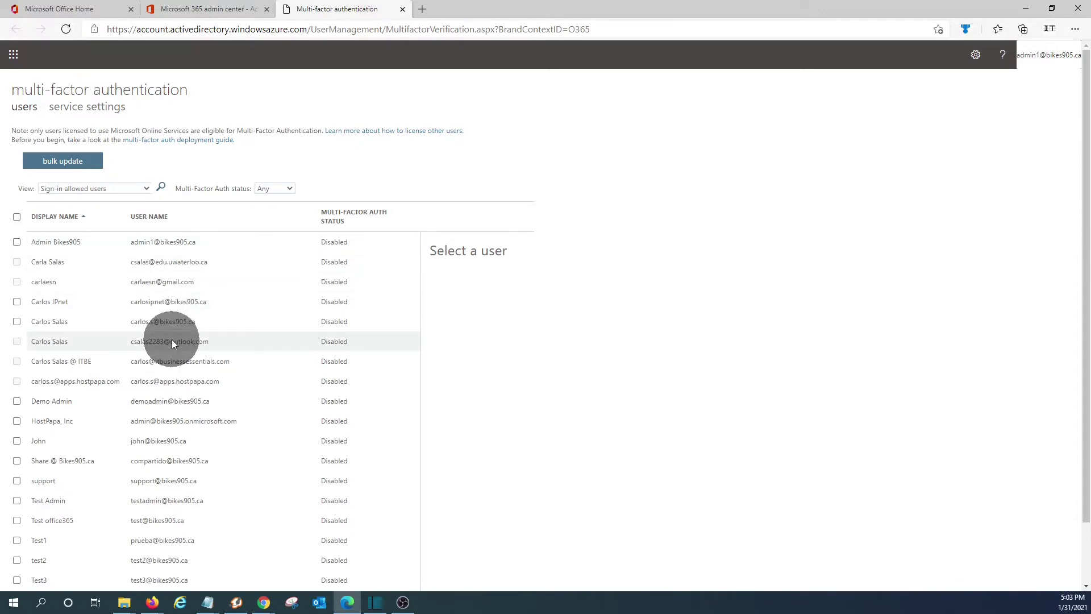
click(16, 302)
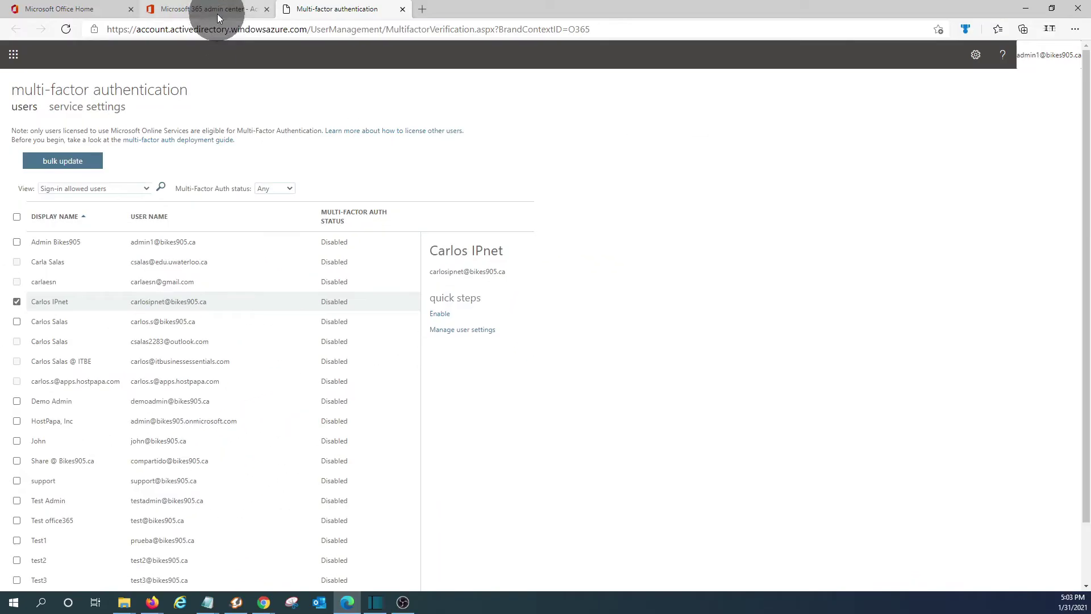
click(217, 14)
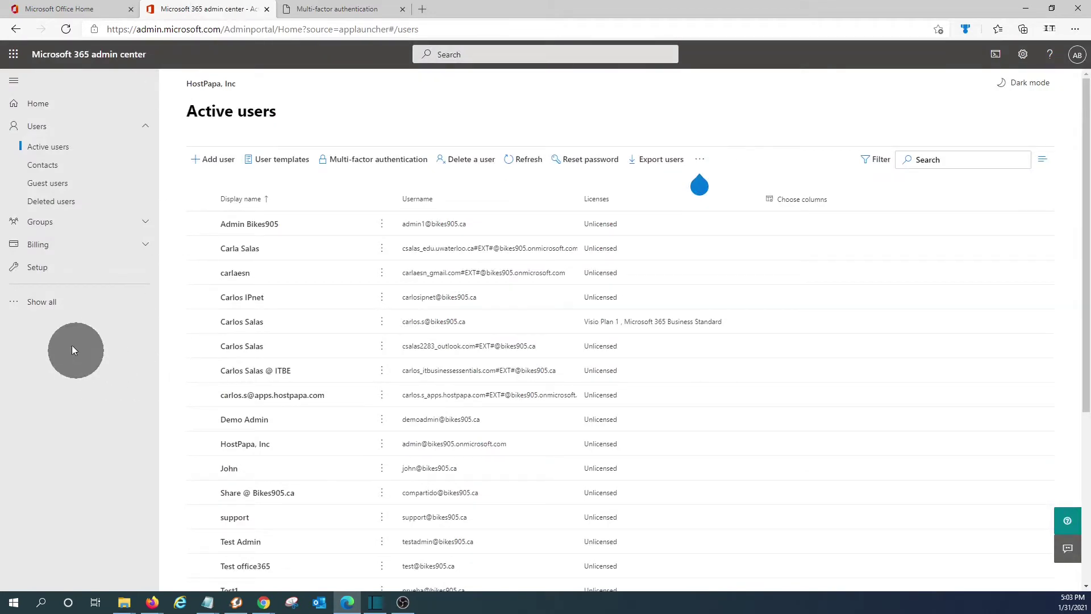
- Open the Azure Active Directory admin center via Show all and view the tenant's Properties page
click(46, 306)
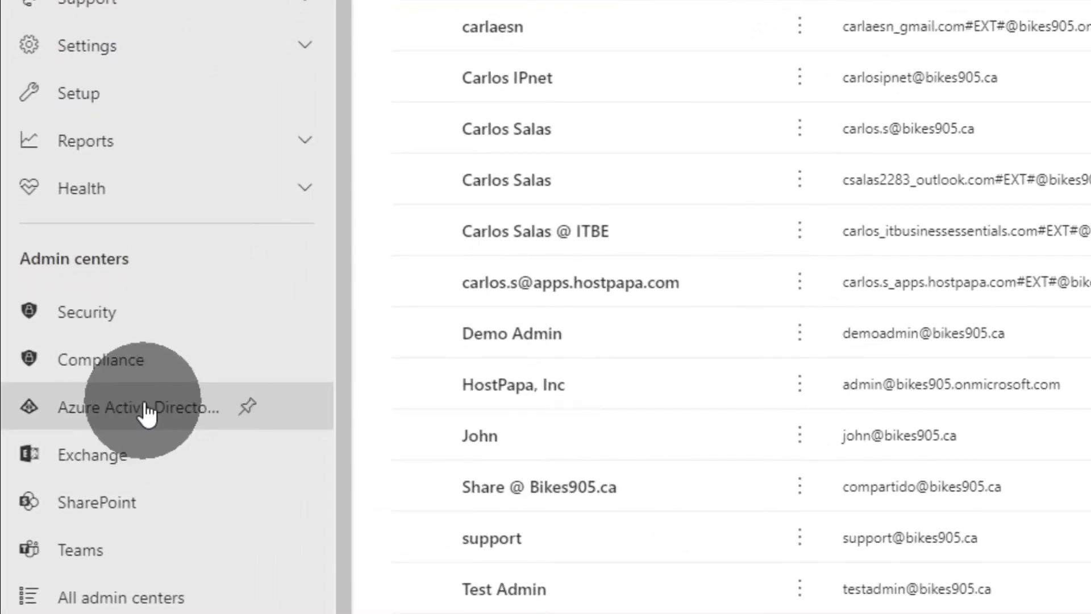
click(146, 413)
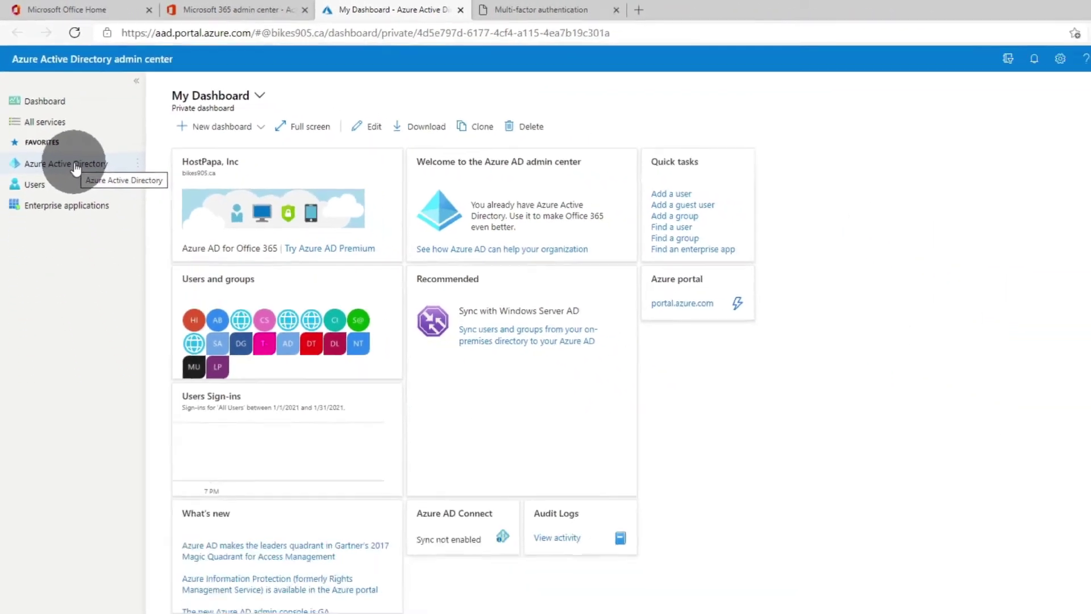
click(136, 307)
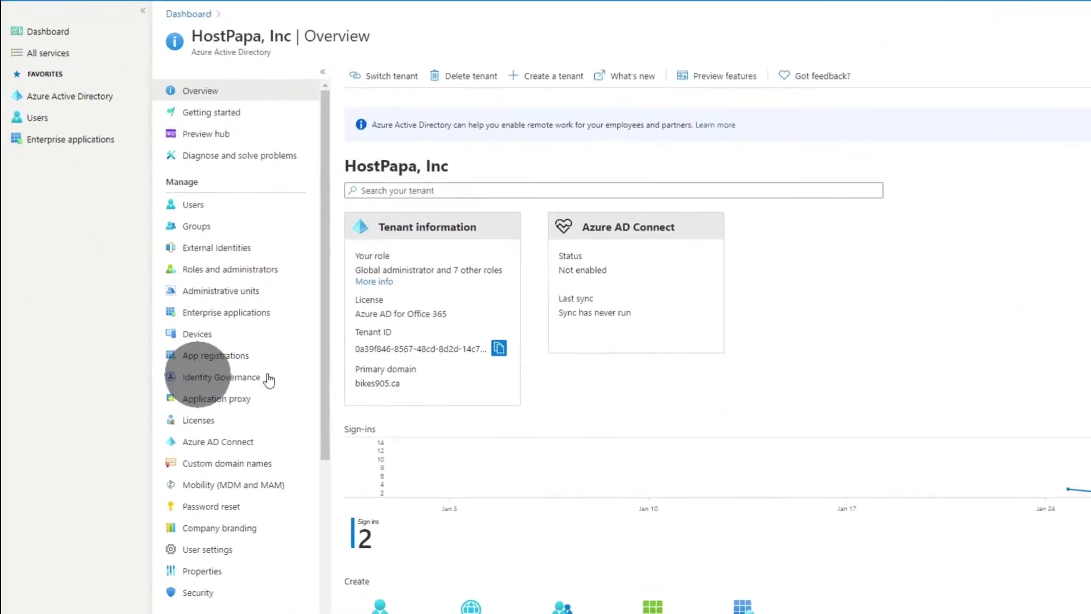
scroll(255, 377, down, 4)
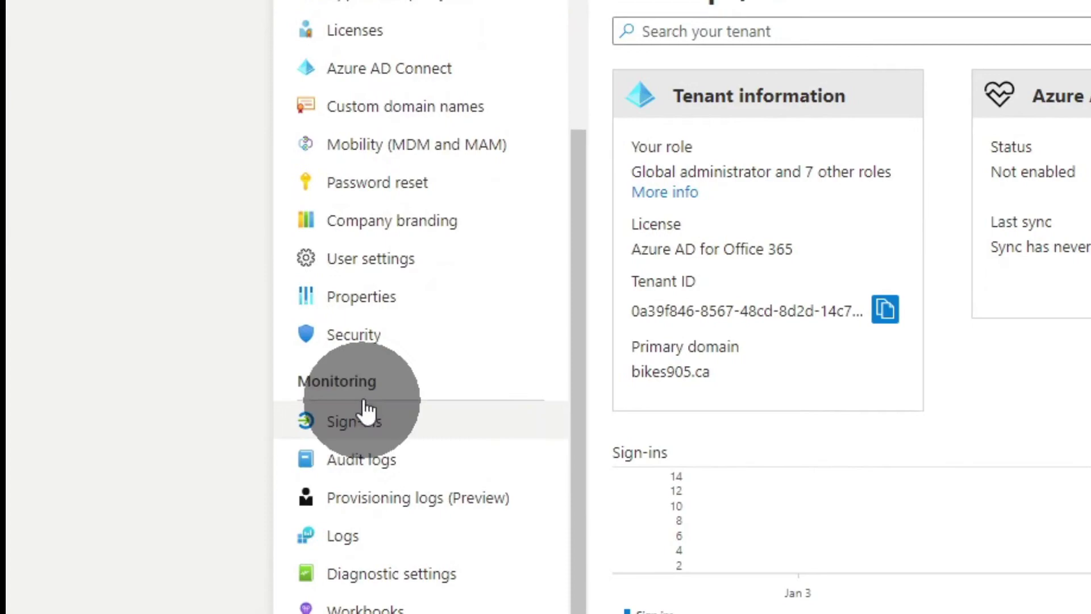
click(358, 298)
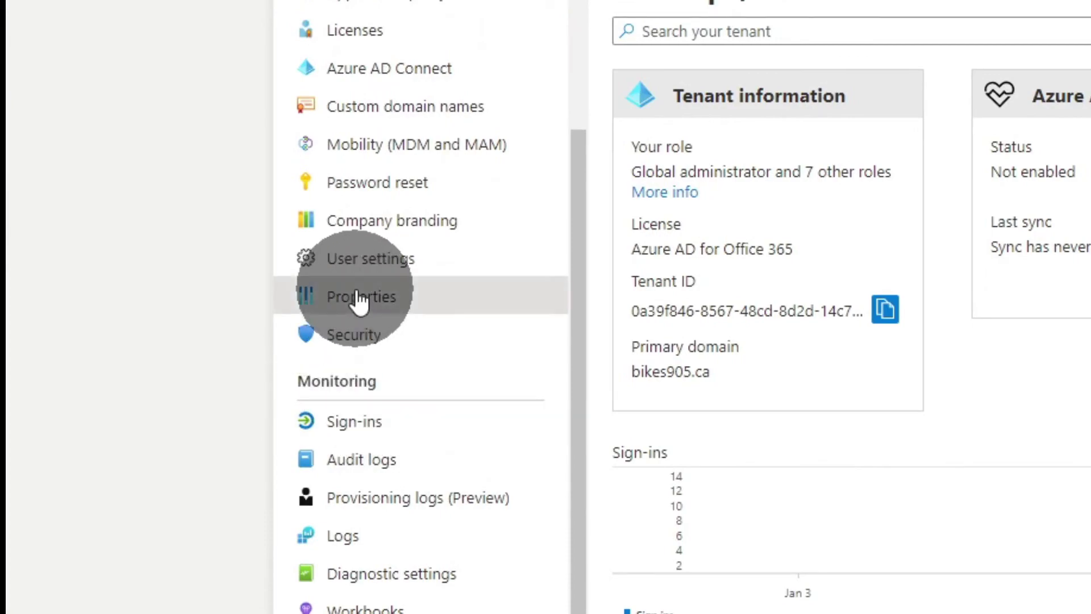
scroll(448, 476, down, 3)
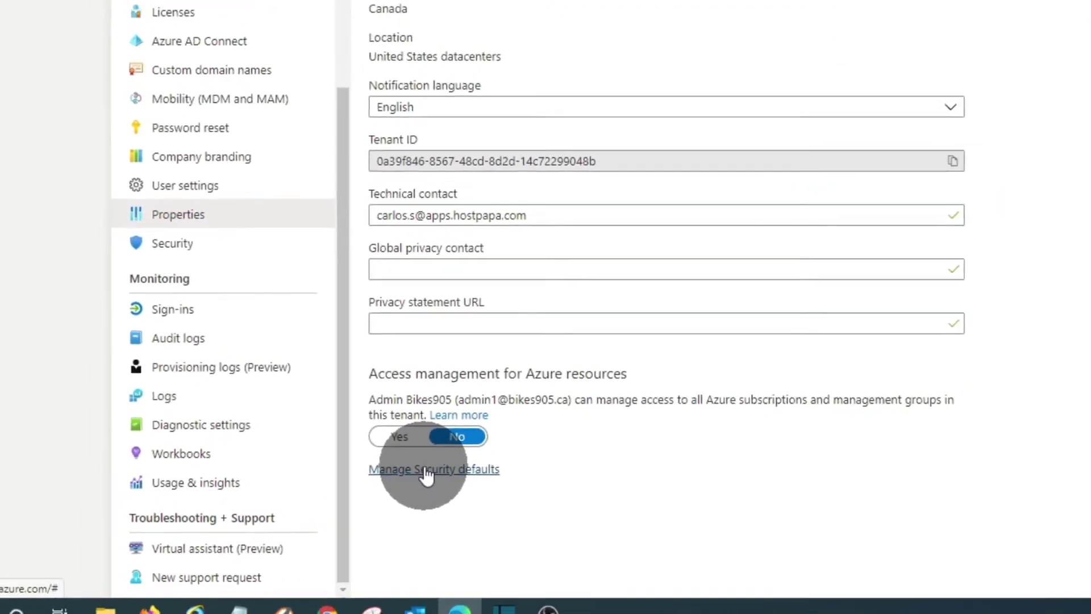
- In Manage Security defaults, set Enable Security defaults to Yes and save
click(426, 470)
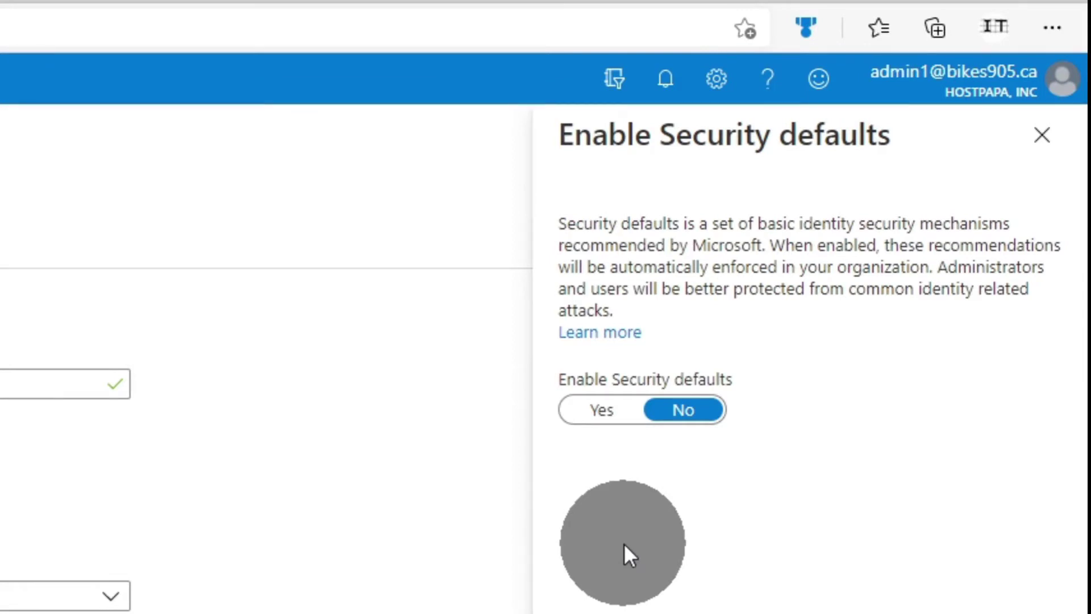
click(603, 413)
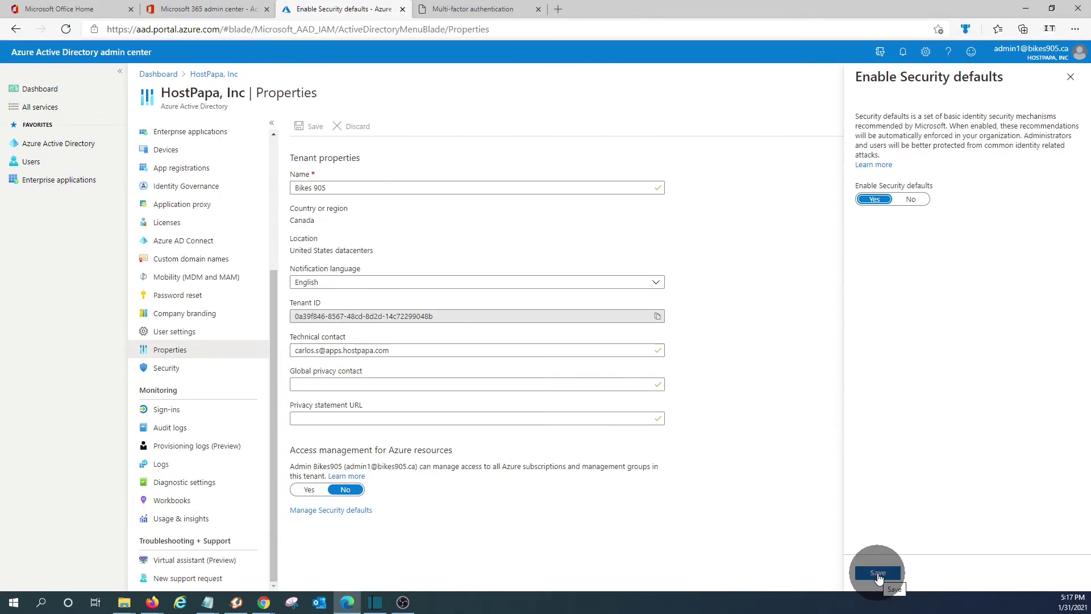
click(878, 574)
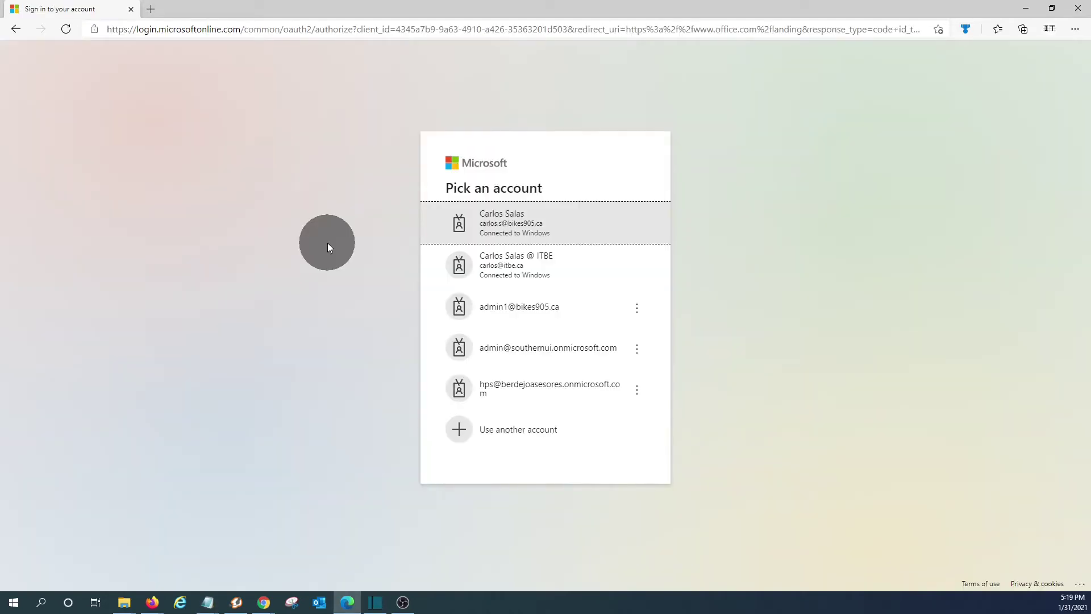
- Sign in with the test user's e-mail address and saved password
click(500, 430)
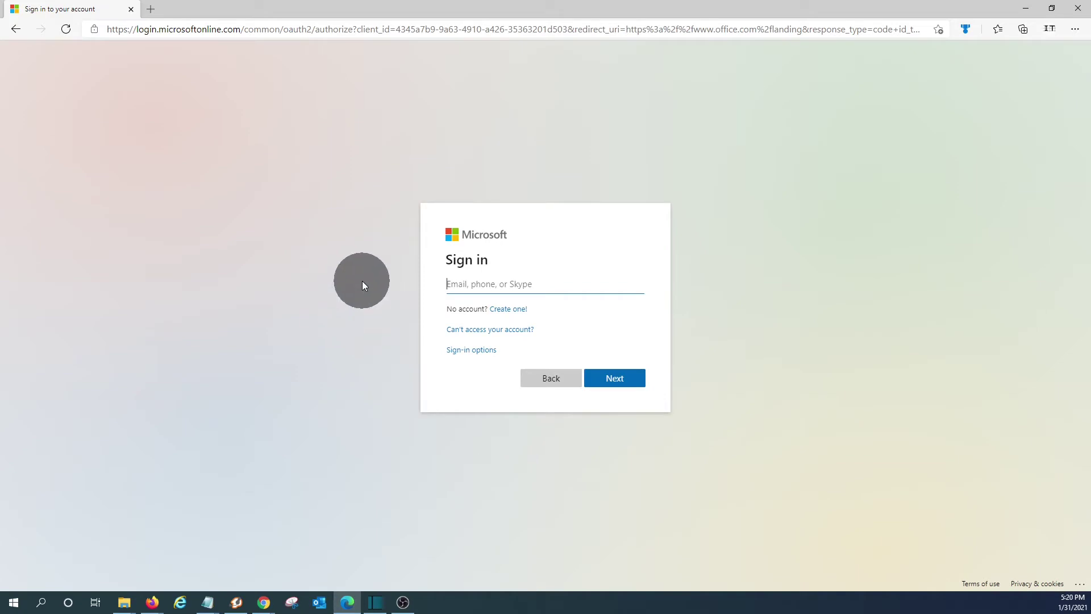
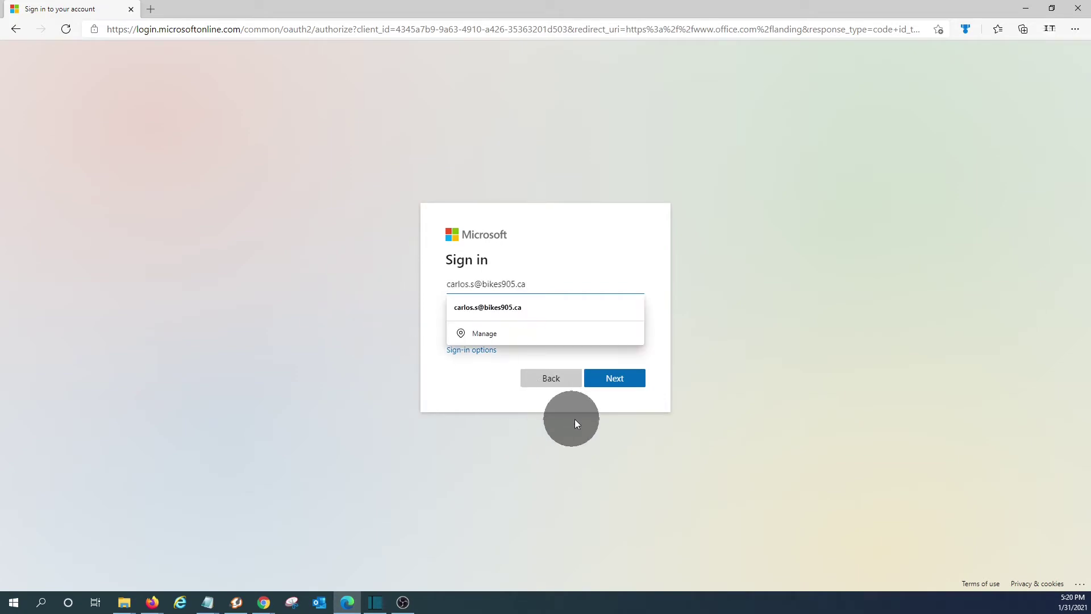
click(610, 380)
click(601, 367)
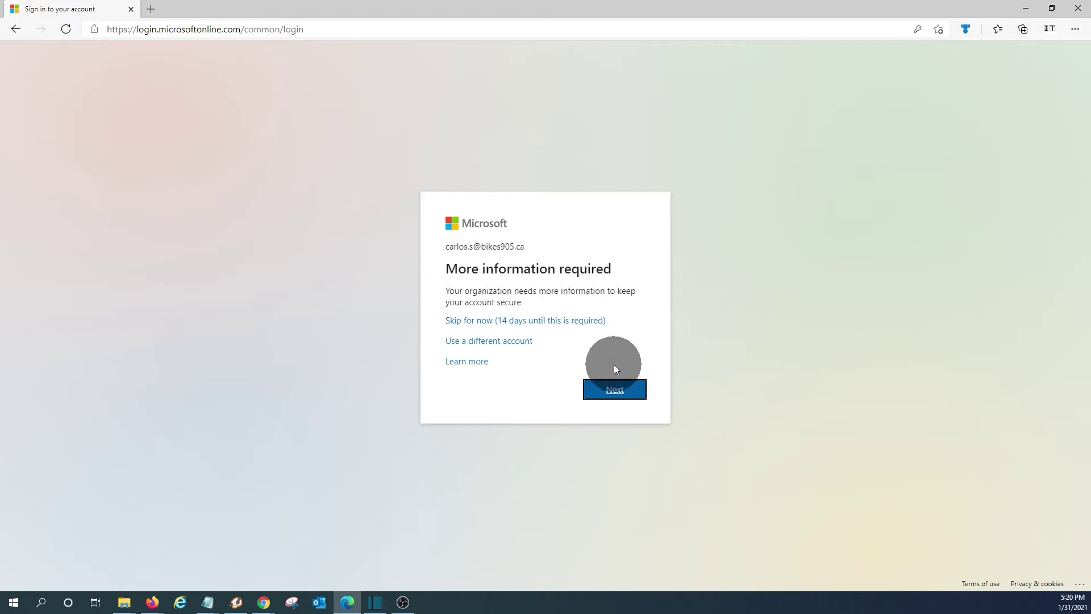
- Start the security info setup and open Microsoft Authenticator in the phone's Play Store
click(612, 393)
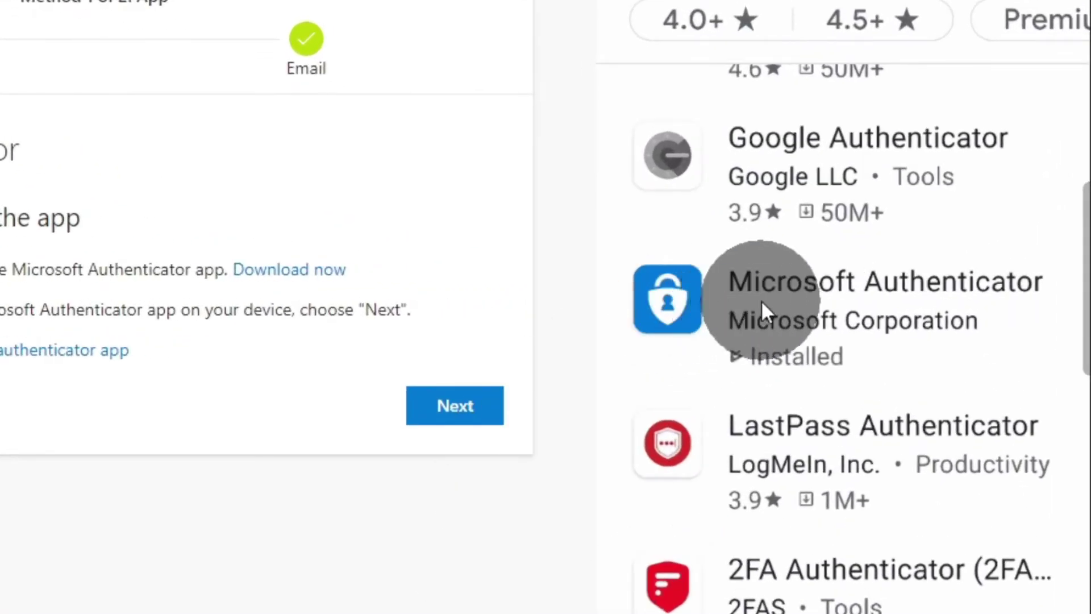
click(852, 301)
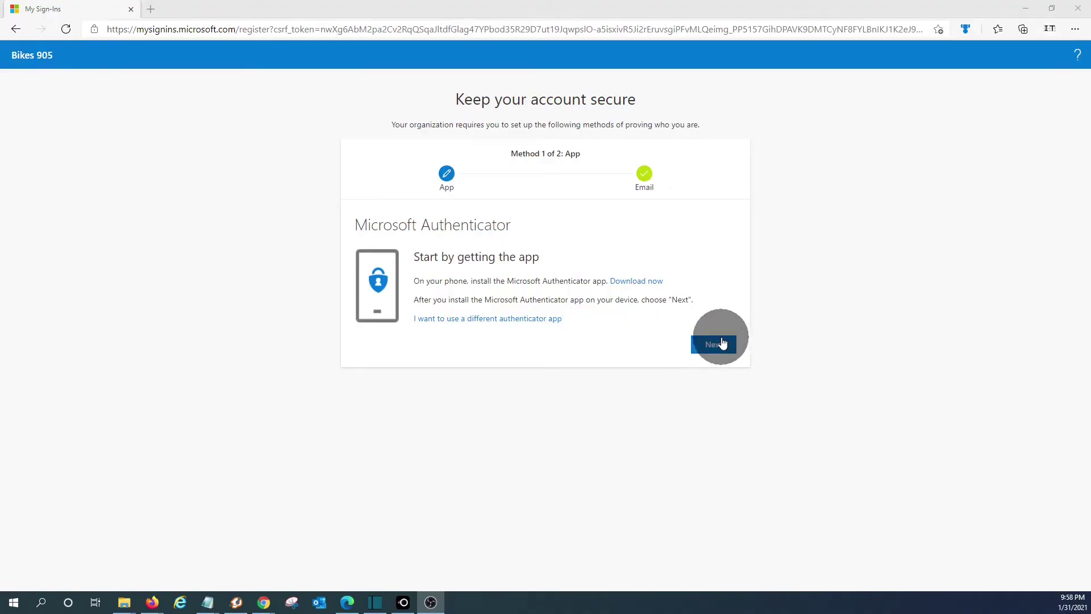
- Link Authenticator by scanning the QR code and approving the test notification
click(714, 345)
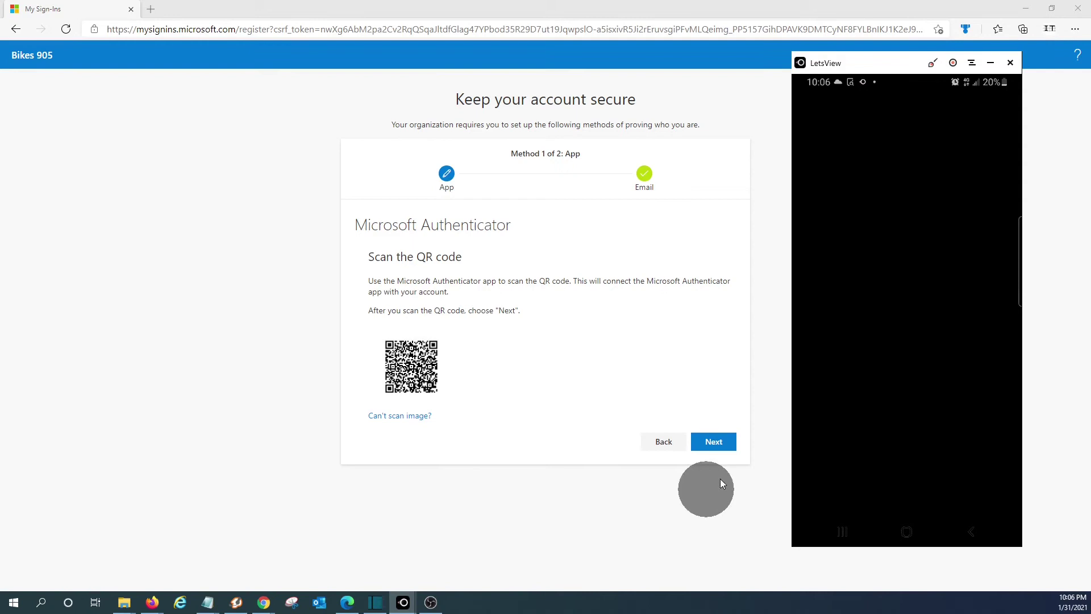
click(716, 443)
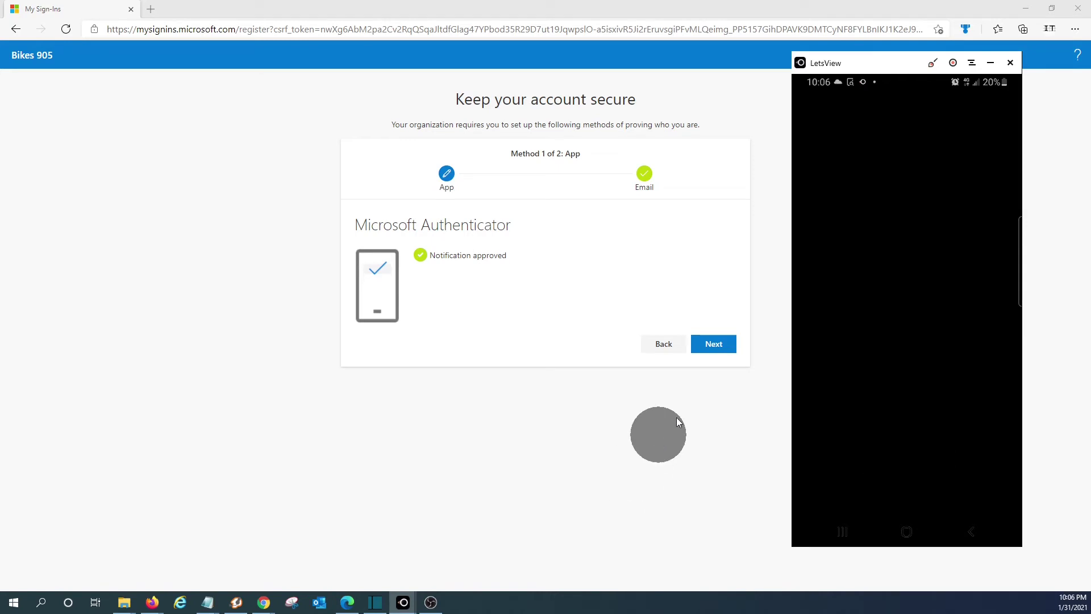
click(718, 343)
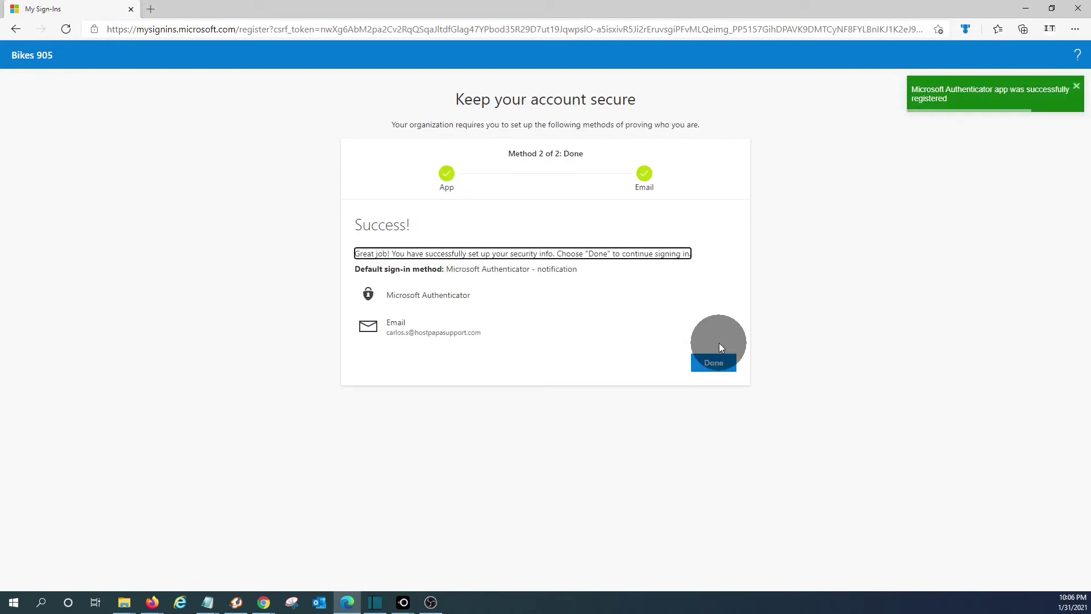
- Finish setup with Done and approve the sign-in request in the phone's Authenticator app
click(714, 361)
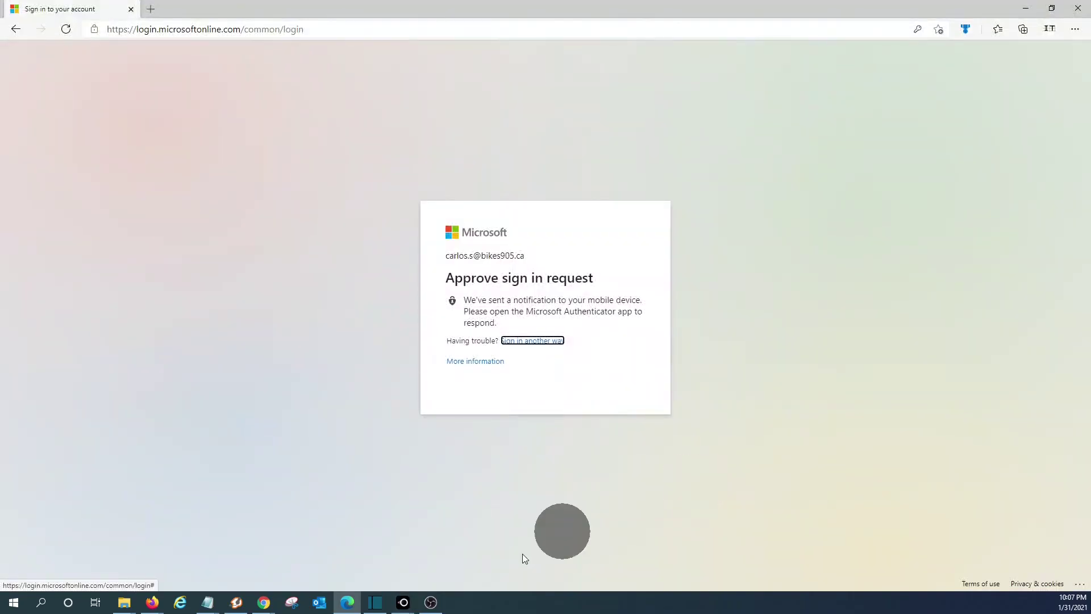
click(458, 561)
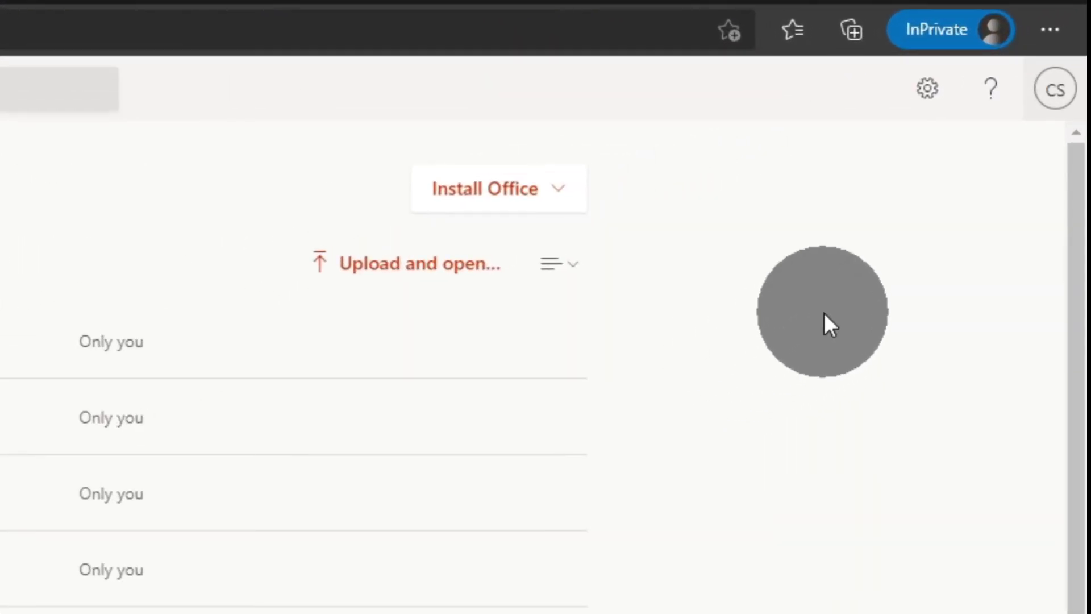
- Open the account's Security info page from the CS avatar's View account
click(1054, 91)
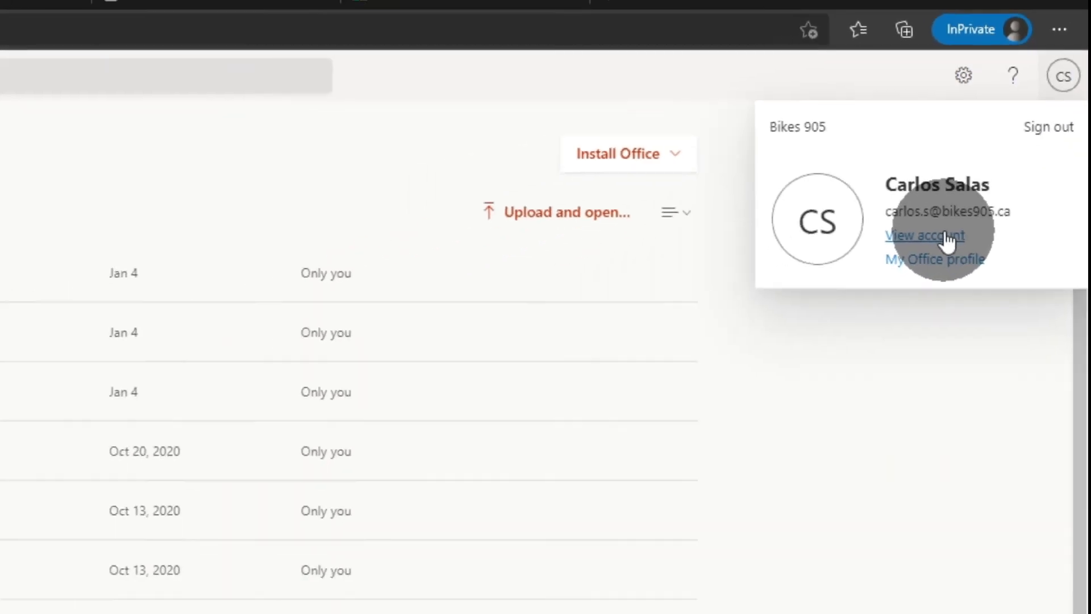
click(908, 295)
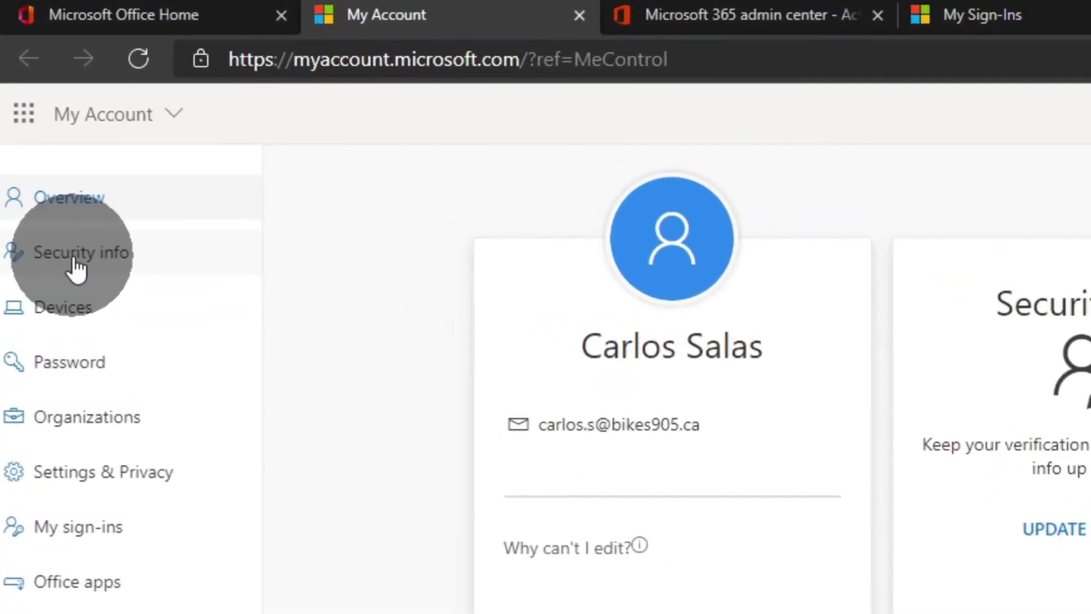
click(77, 264)
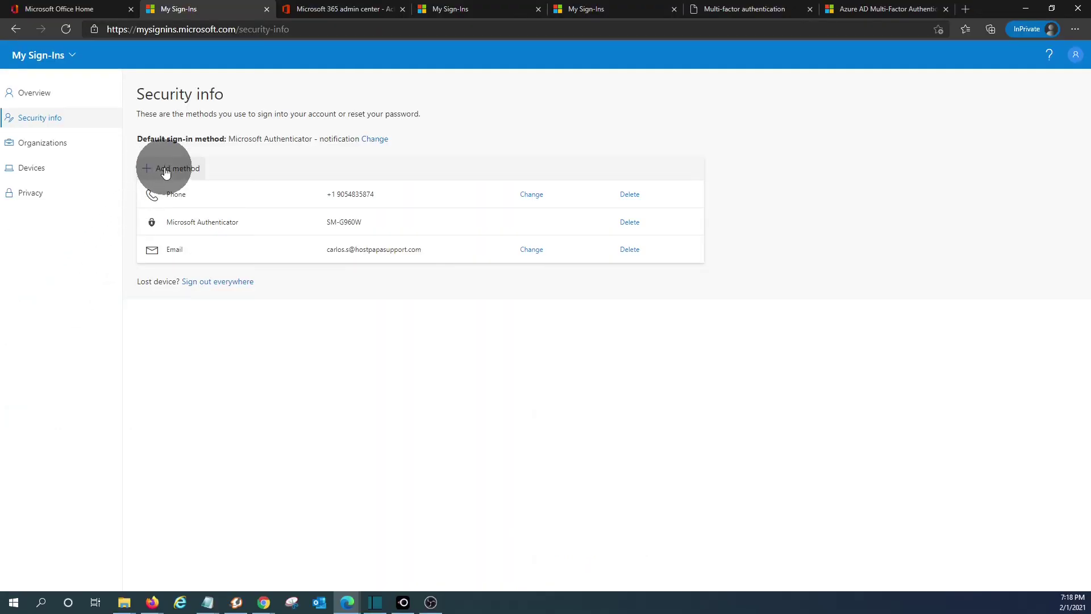
- Add an App password method and name it 'Apple Macmail'
click(165, 171)
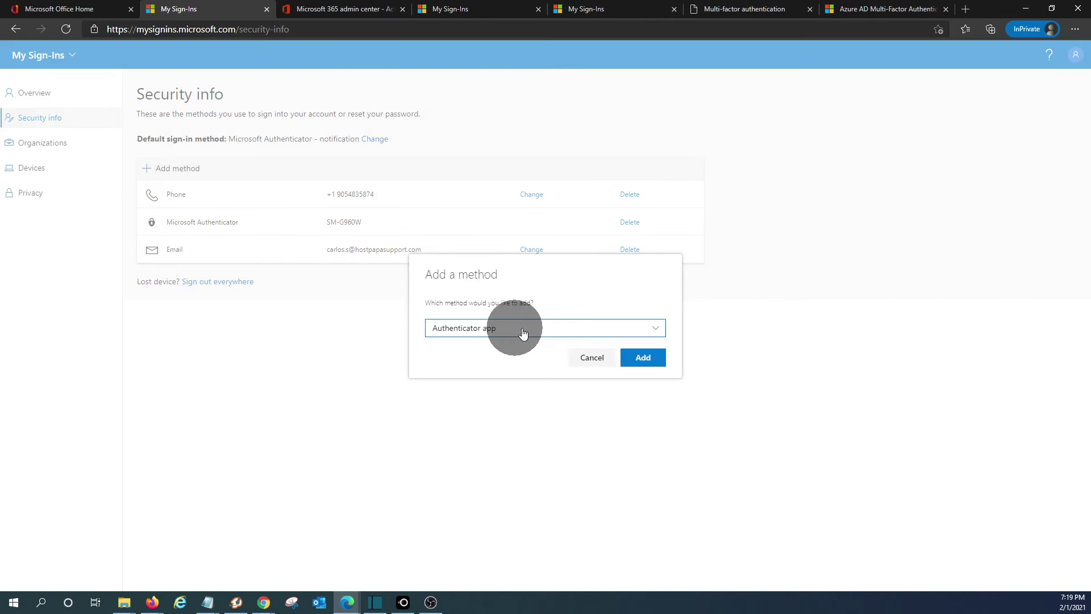
click(656, 331)
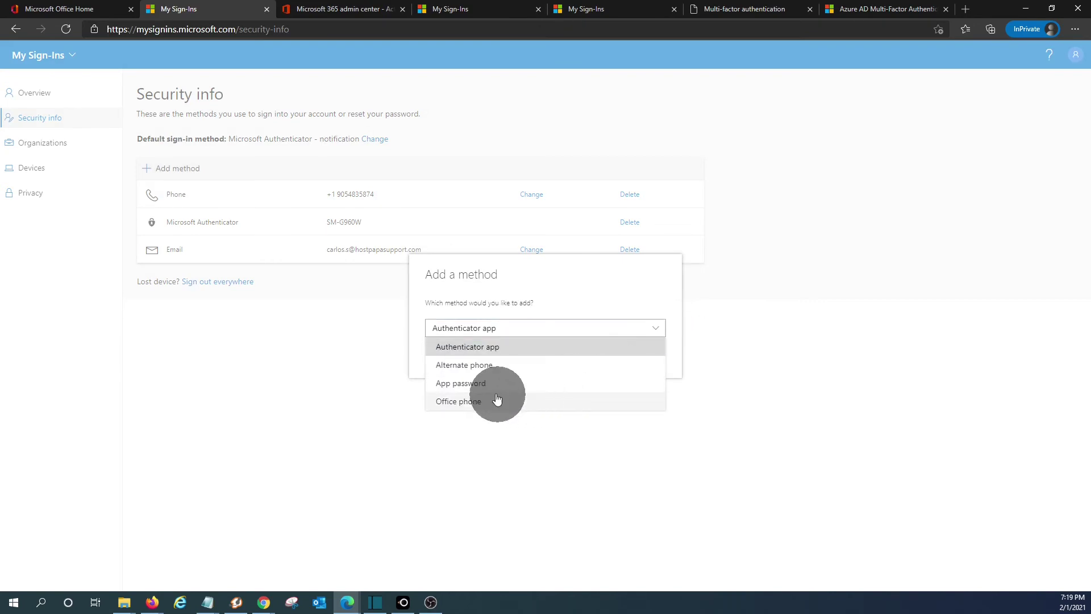
click(465, 385)
click(646, 359)
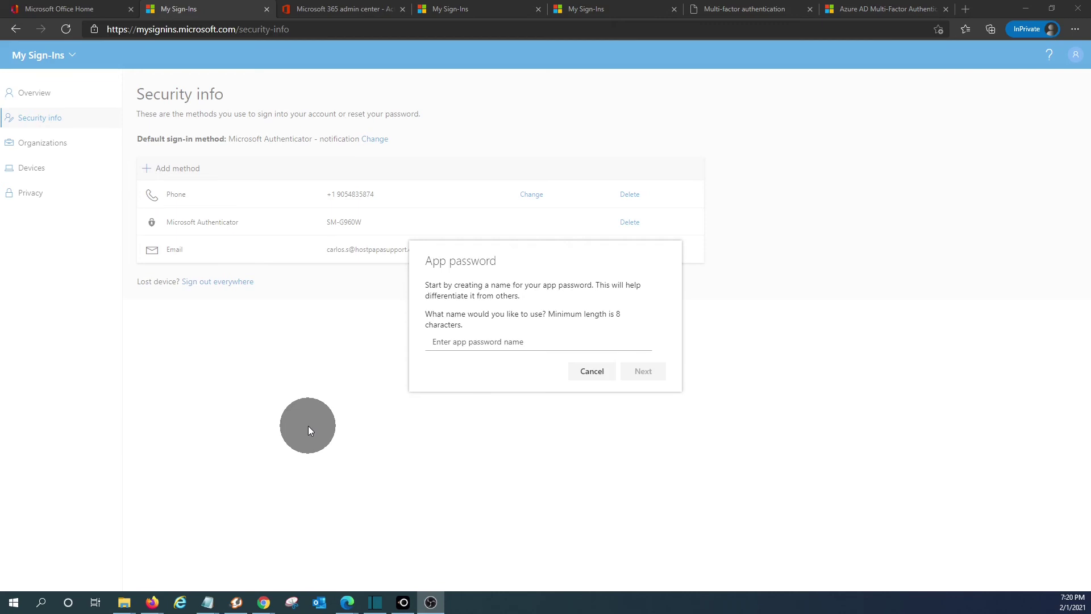
click(462, 343)
text(Mac)
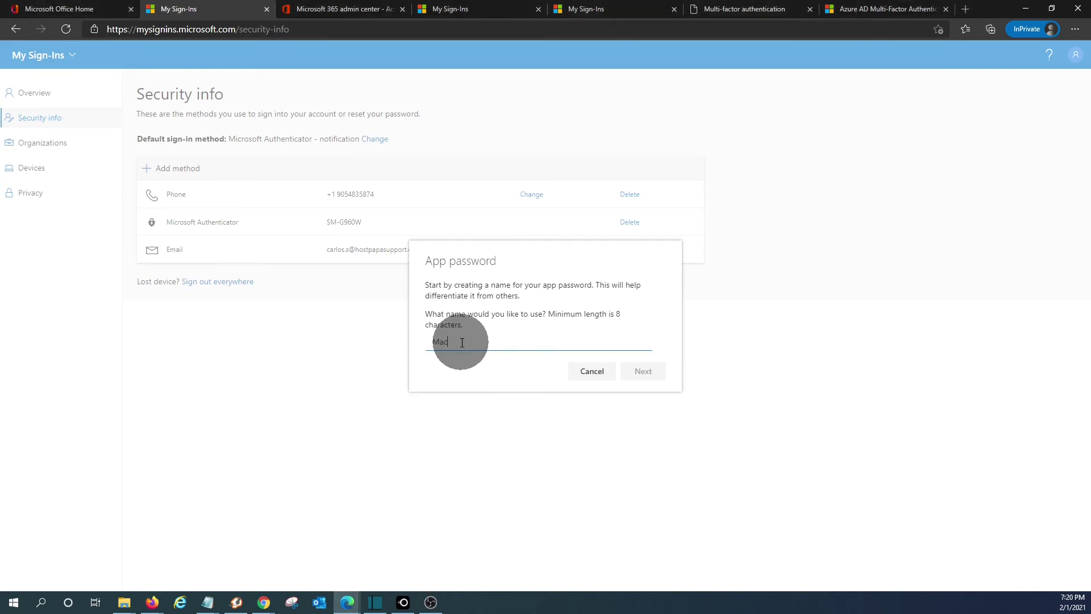
key(BackSpace)
key(BackSpace)
key(BackSpace)
text(Apple)
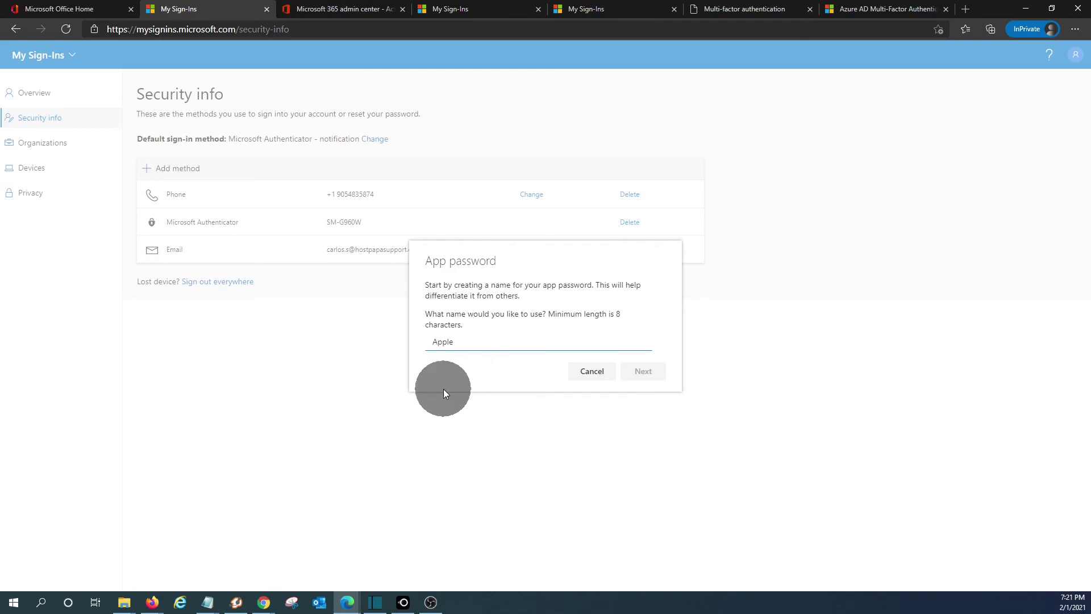
text( Macmail)
click(641, 378)
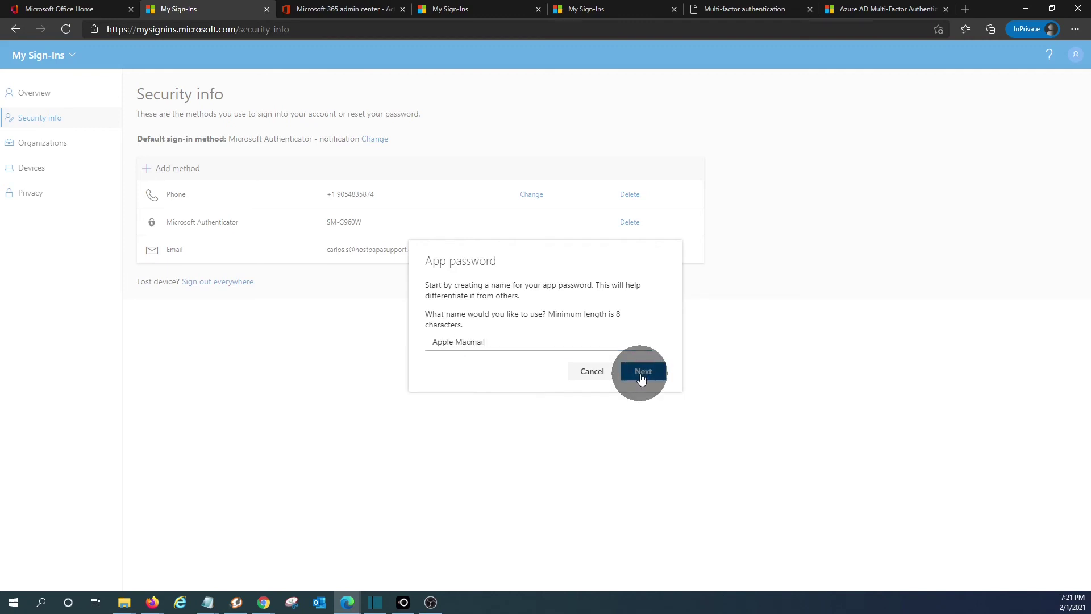
- Generate the 'Apple Macmail' app password, dismiss its confirmation, and check its name in the Security info list
click(500, 347)
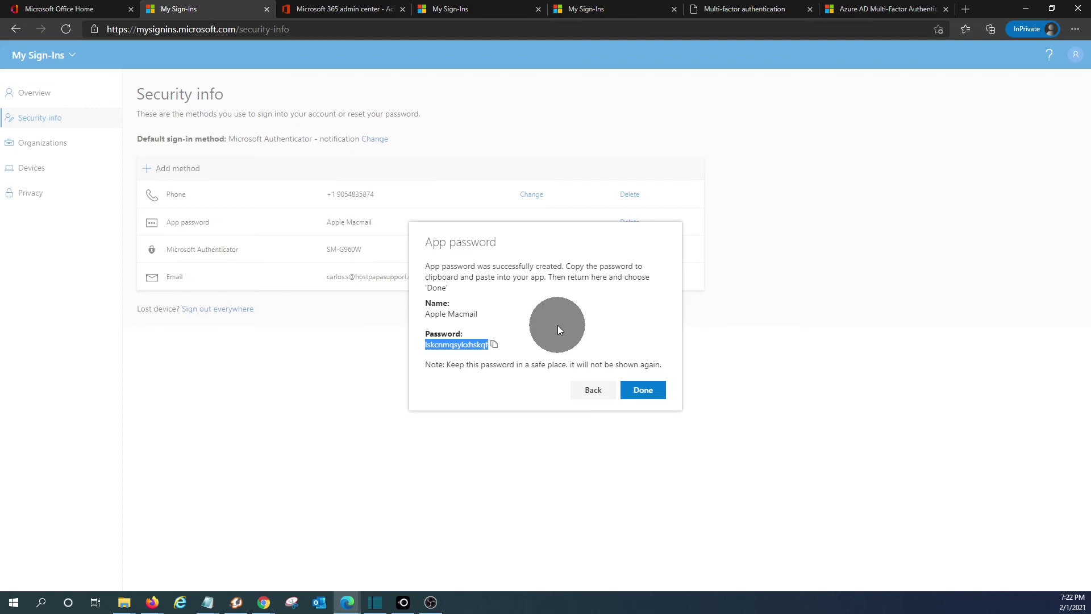
click(639, 390)
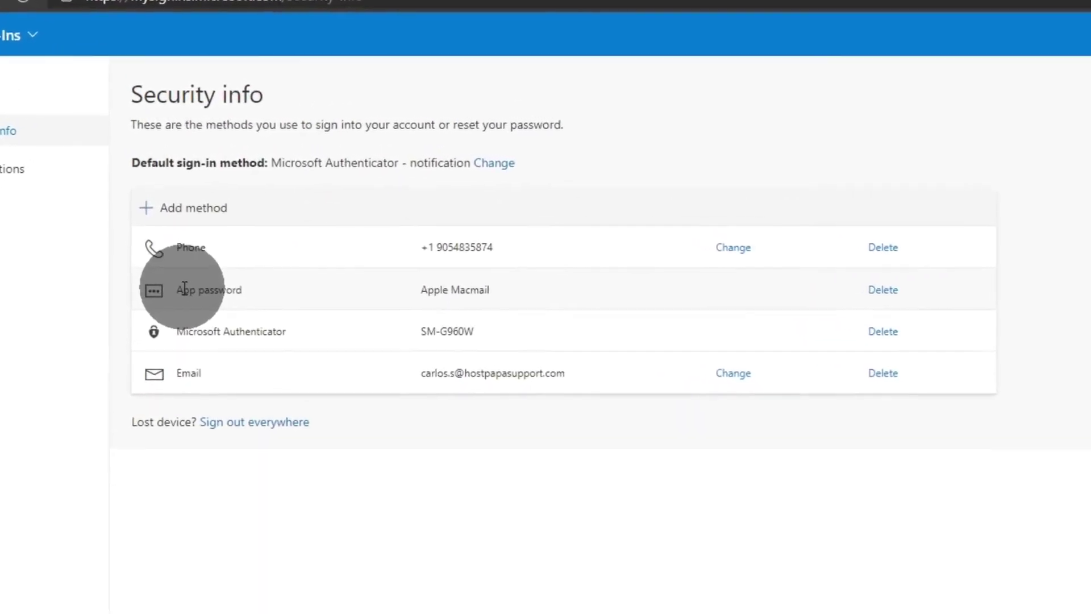
click(498, 295)
drag(487, 292, 418, 295)
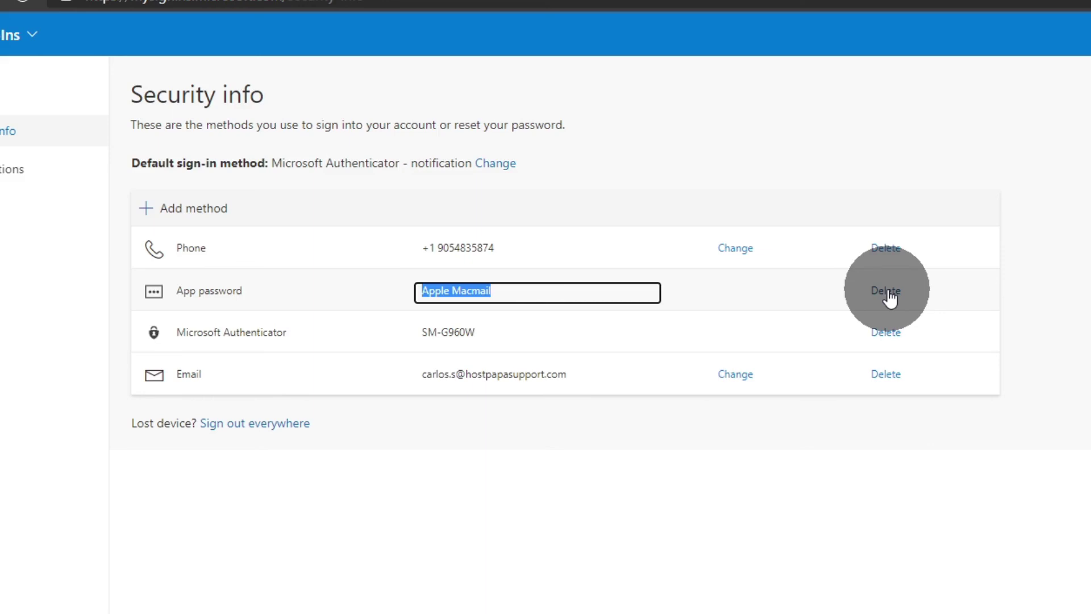
click(840, 584)
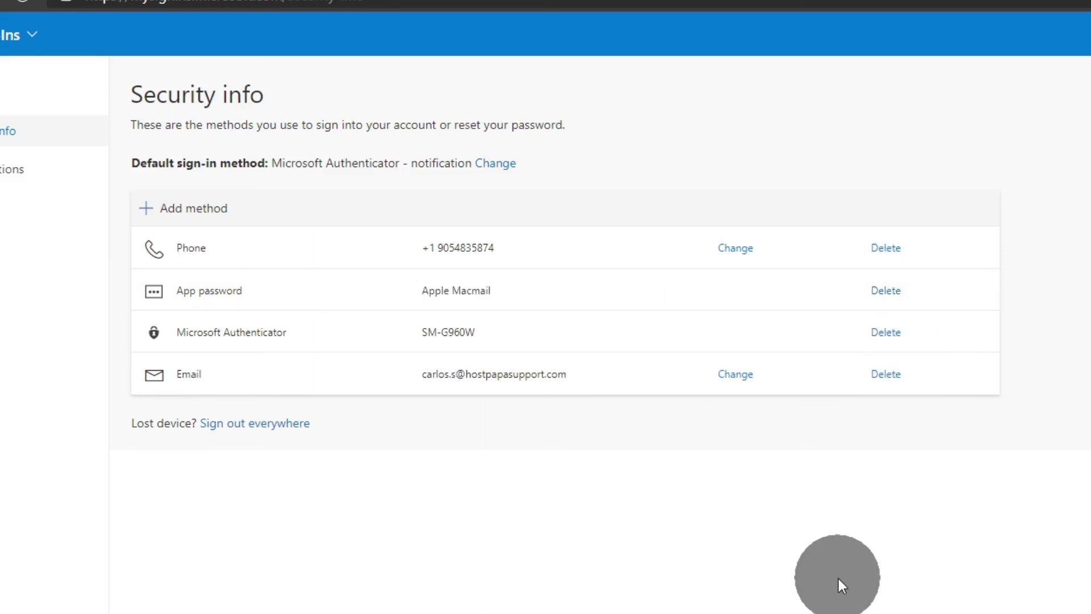